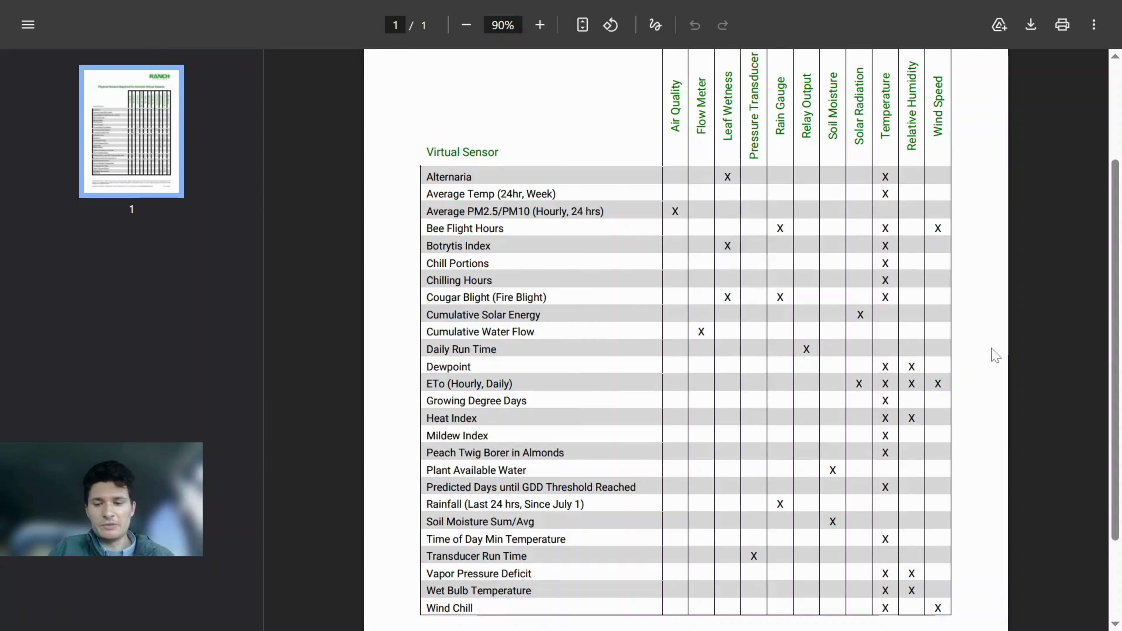
# Switch from the virtual sensor requirements PDF to the Ranch Systems dashboard and show it full screen
pyautogui.press('F11')
pyautogui.click(148, 13)
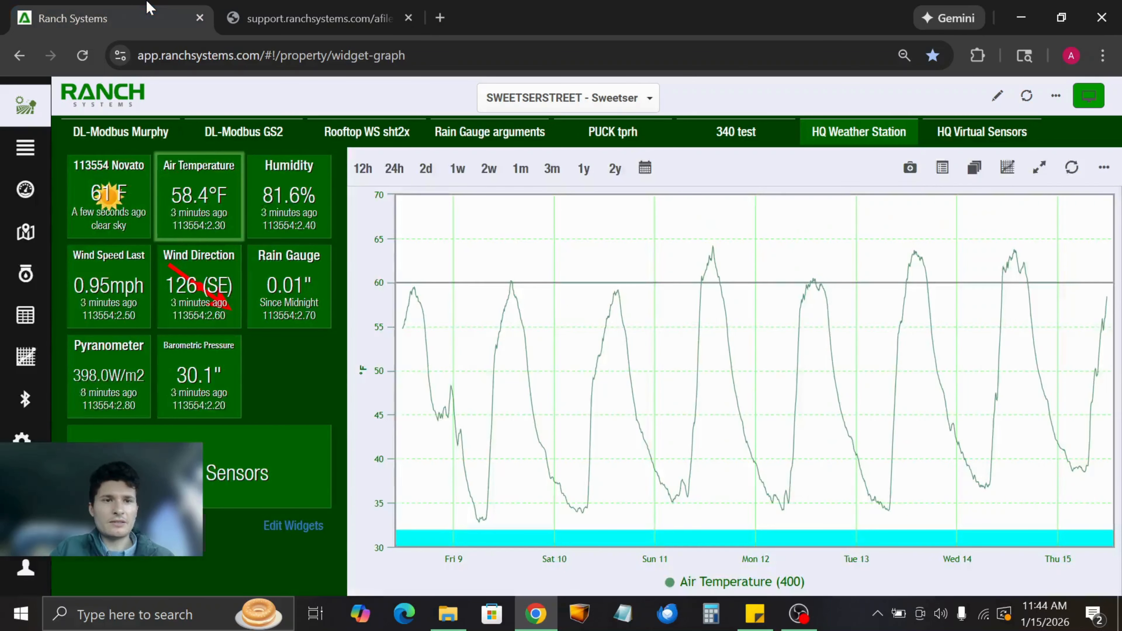
pyautogui.press('F11')
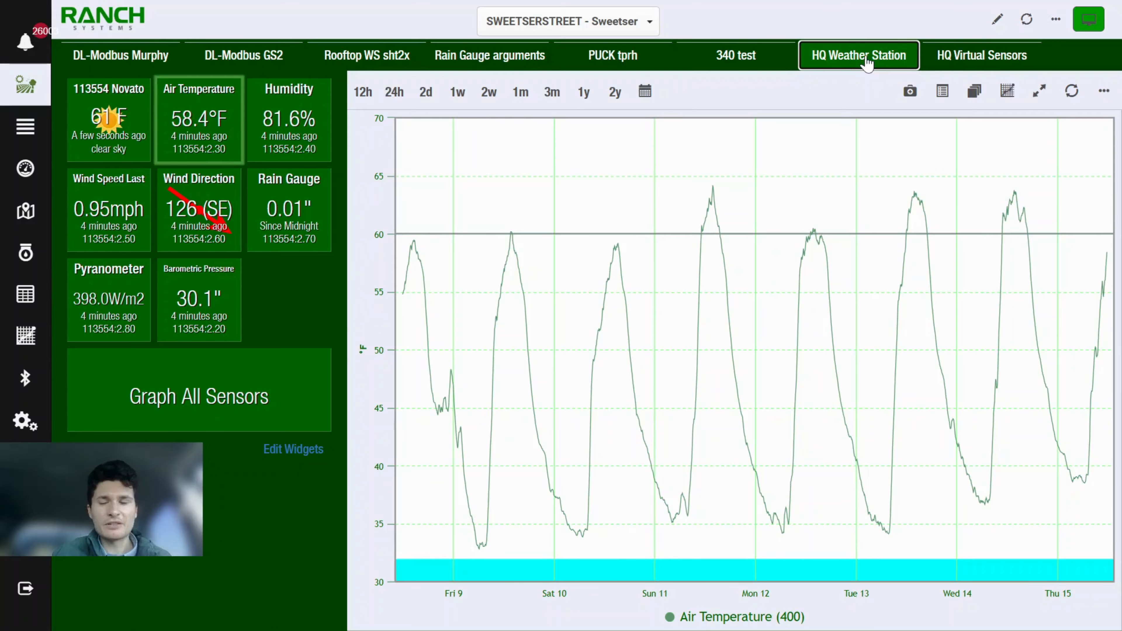
# View the HQ Weather Station dashboard, followed by the HQ Virtual Sensors dashboard
pyautogui.click(867, 63)
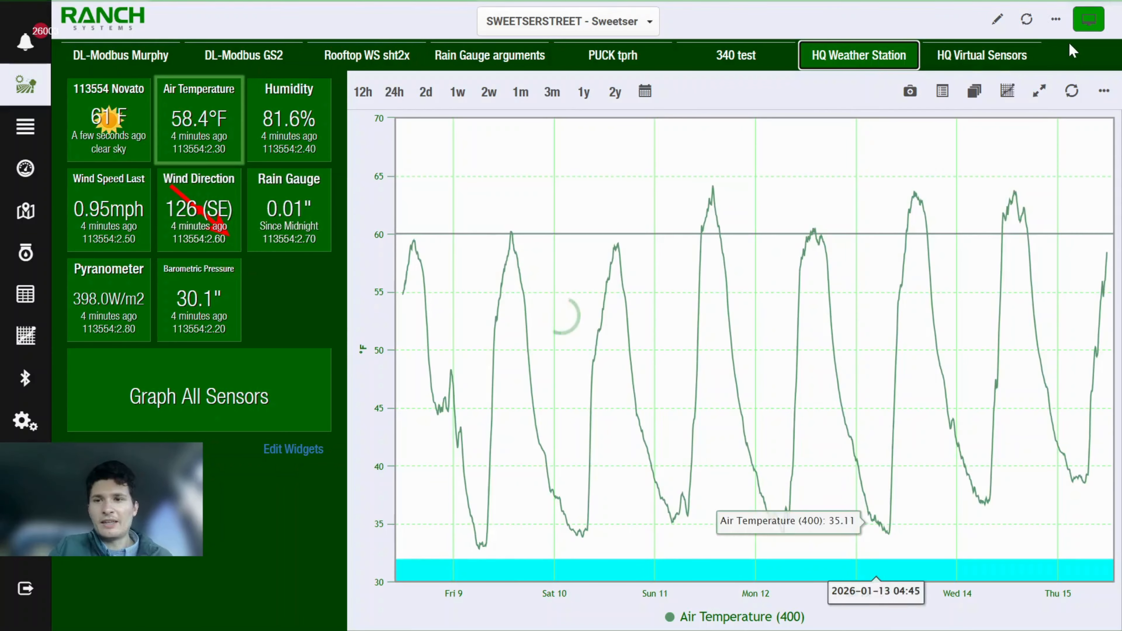
pyautogui.click(965, 59)
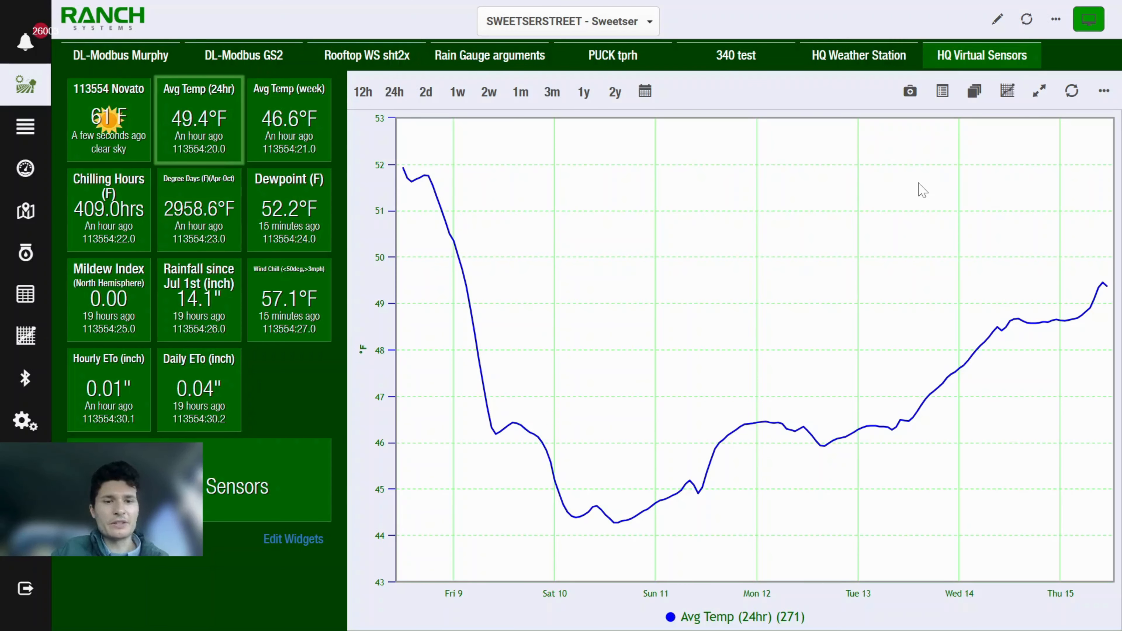
pyautogui.moveTo(746, 208)
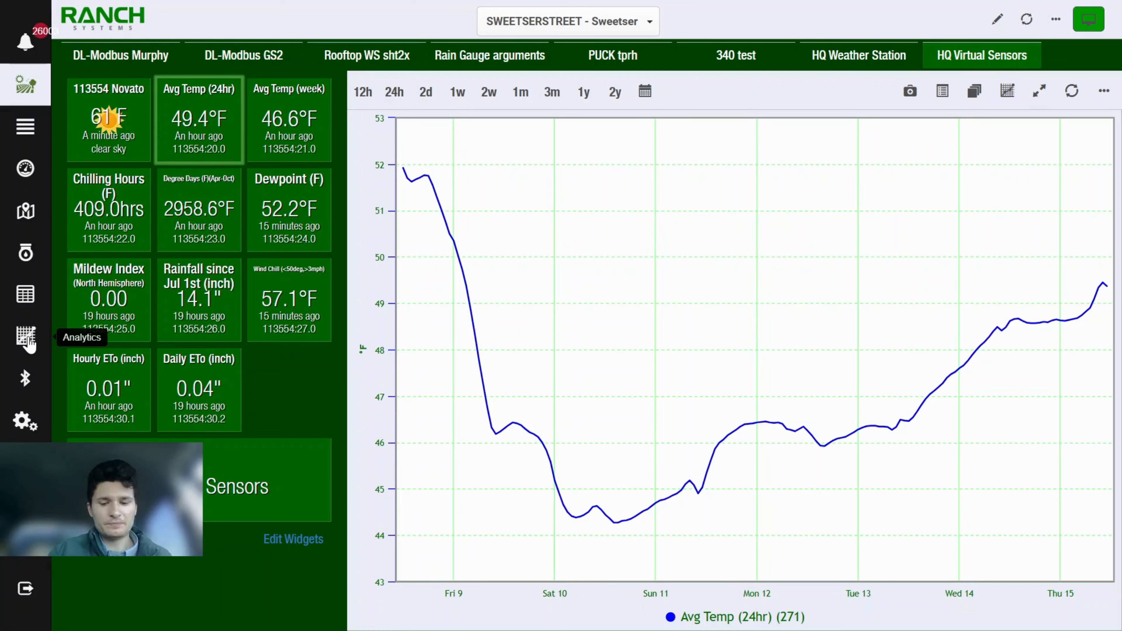
# Open the Virtual Sensors list in Analytics and filter it by 113
pyautogui.click(27, 339)
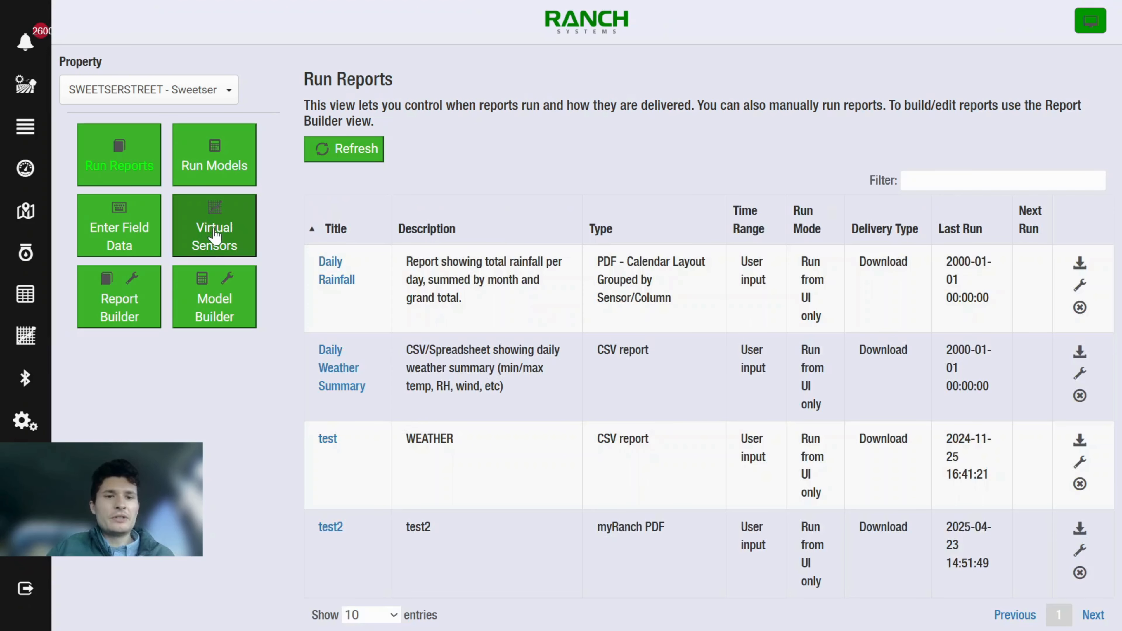
pyautogui.click(241, 216)
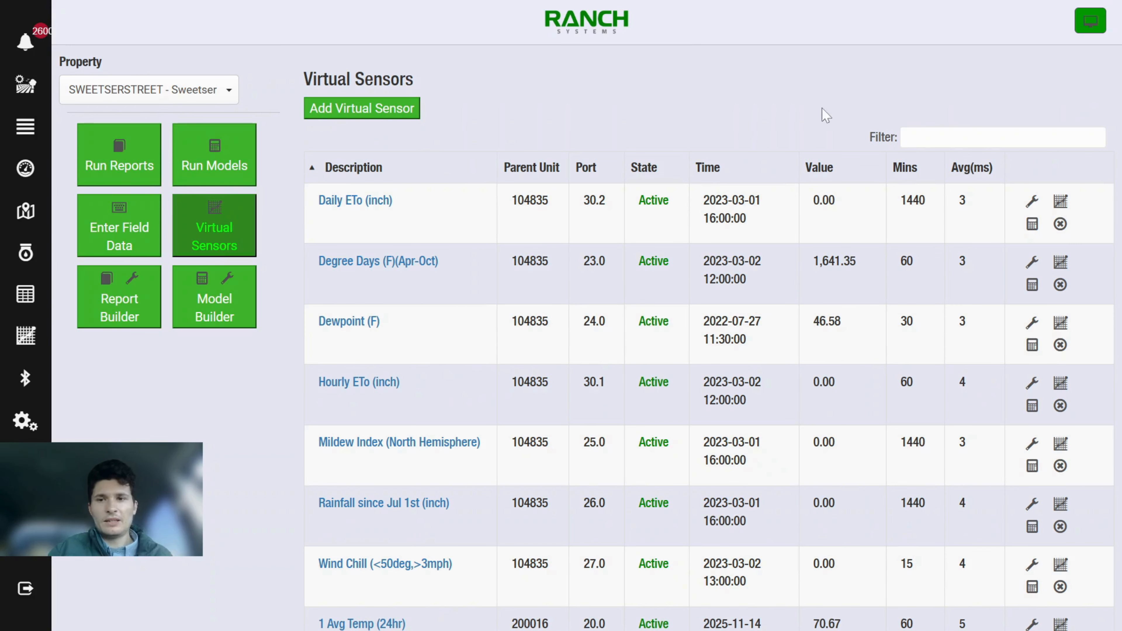
pyautogui.click(906, 137)
pyautogui.write('113')
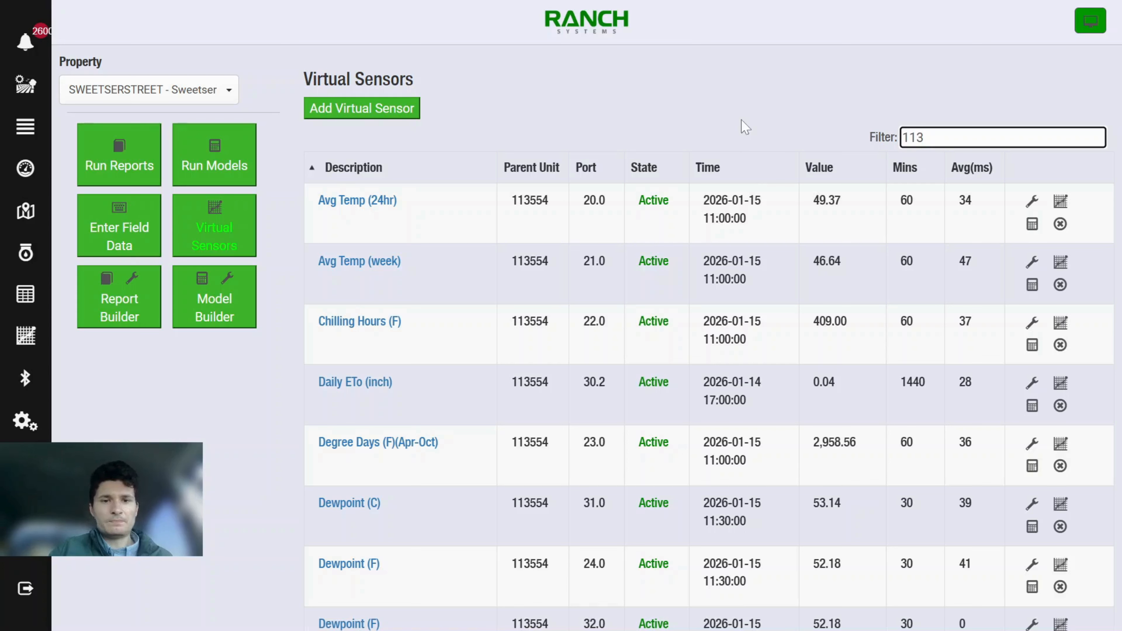
pyautogui.click(311, 199)
pyautogui.click(352, 177)
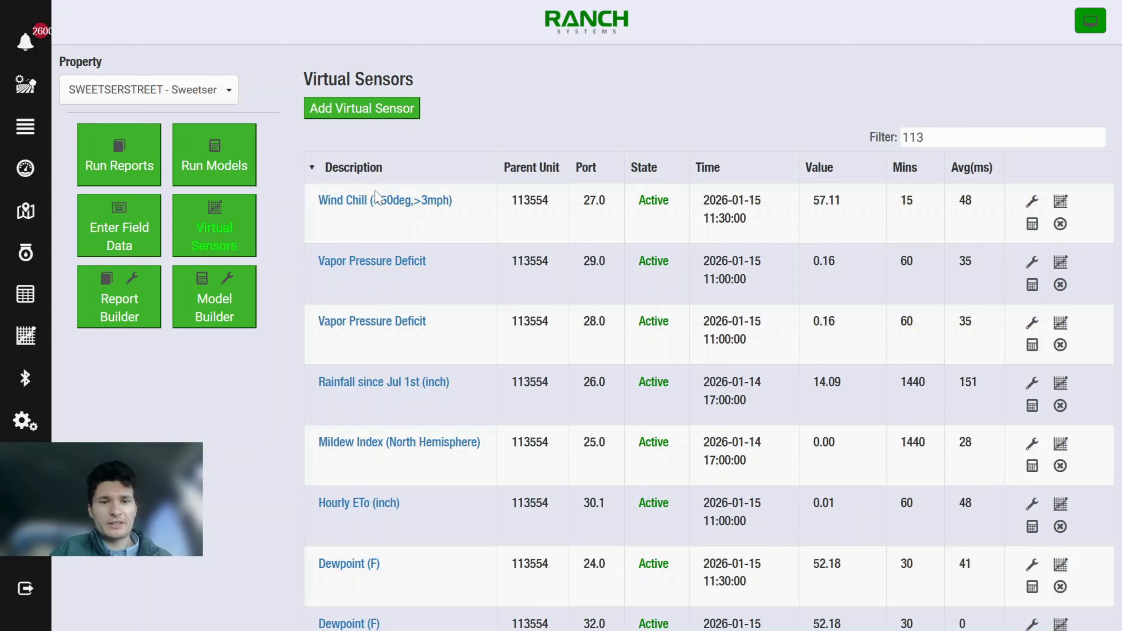
pyautogui.click(368, 176)
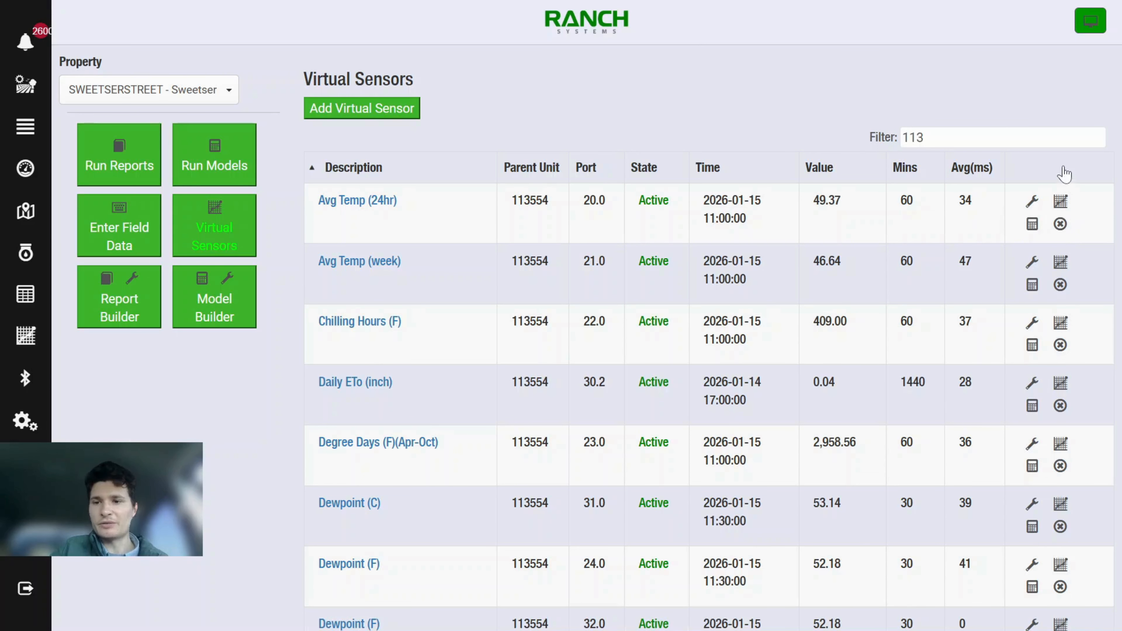
# Start a new virtual sensor with 113554: ROOFTOP LCD smschkrate -1 as its parent unit
pyautogui.click(397, 111)
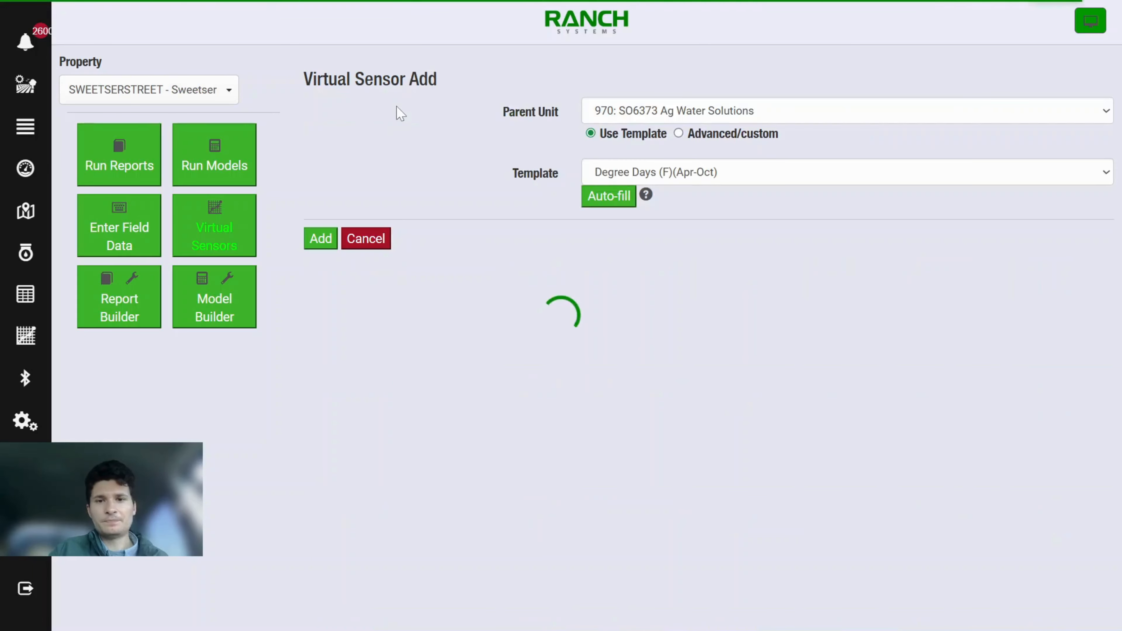
pyautogui.click(612, 116)
pyautogui.scroll(-6, 751, 354)
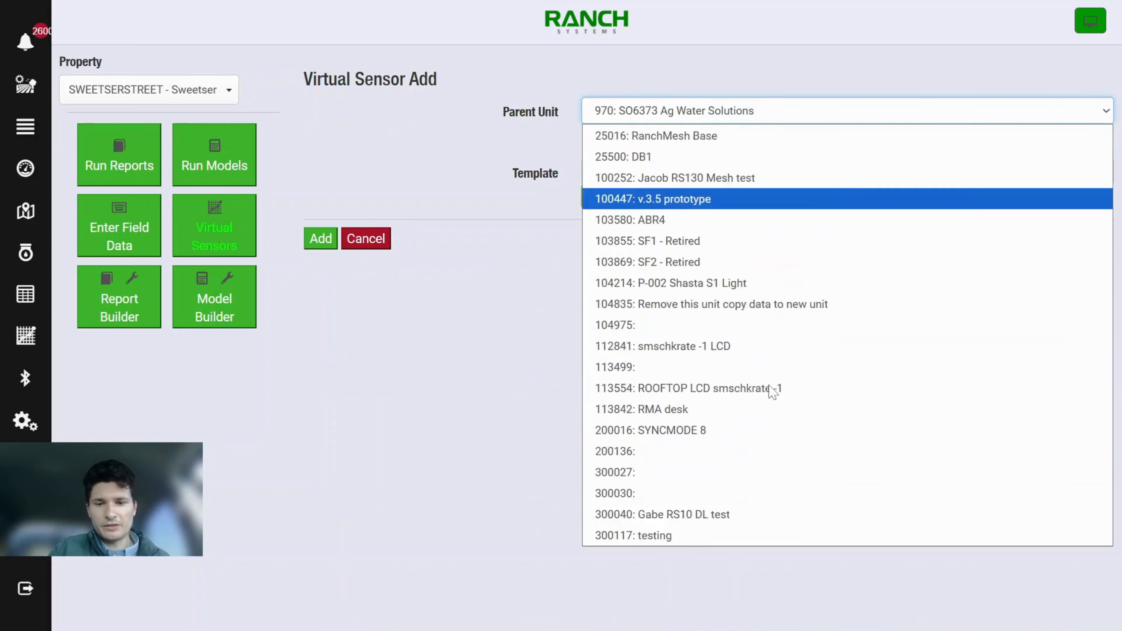
pyautogui.scroll(4, 772, 392)
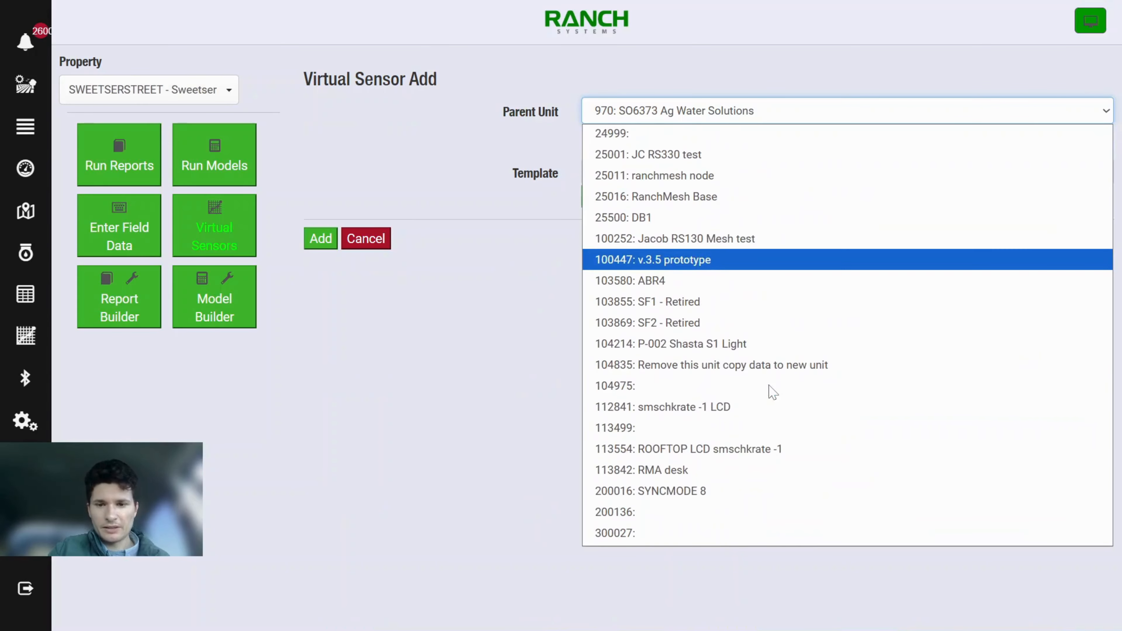
pyautogui.click(714, 449)
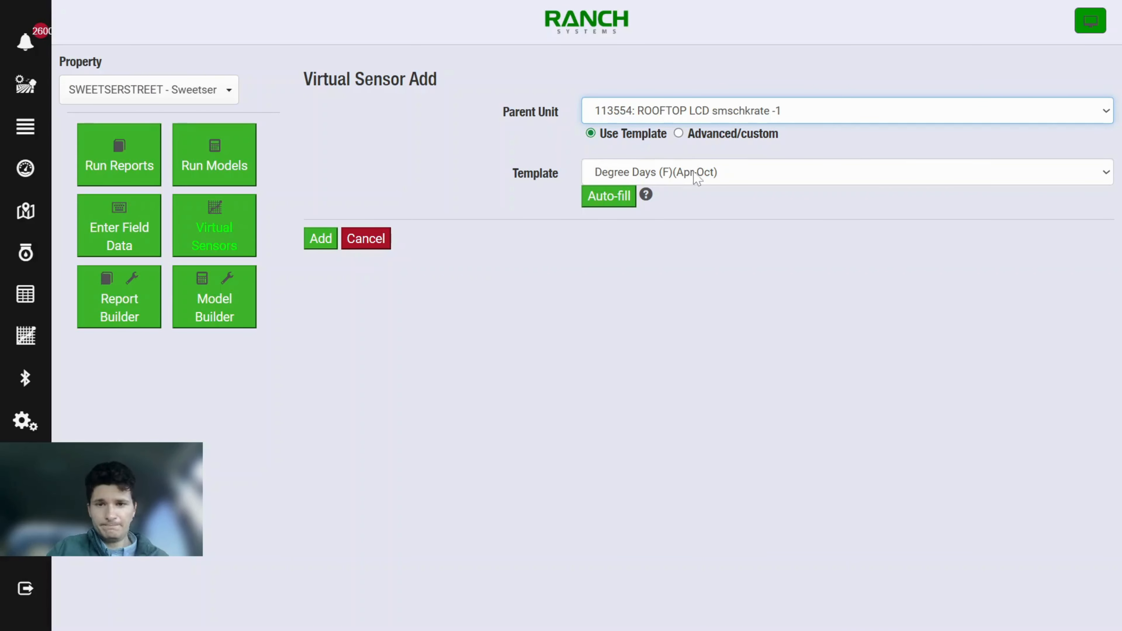
# Examine the available templates, the Advanced/custom fields and the Formula Builder, leaving the builder without applying anything
pyautogui.click(733, 181)
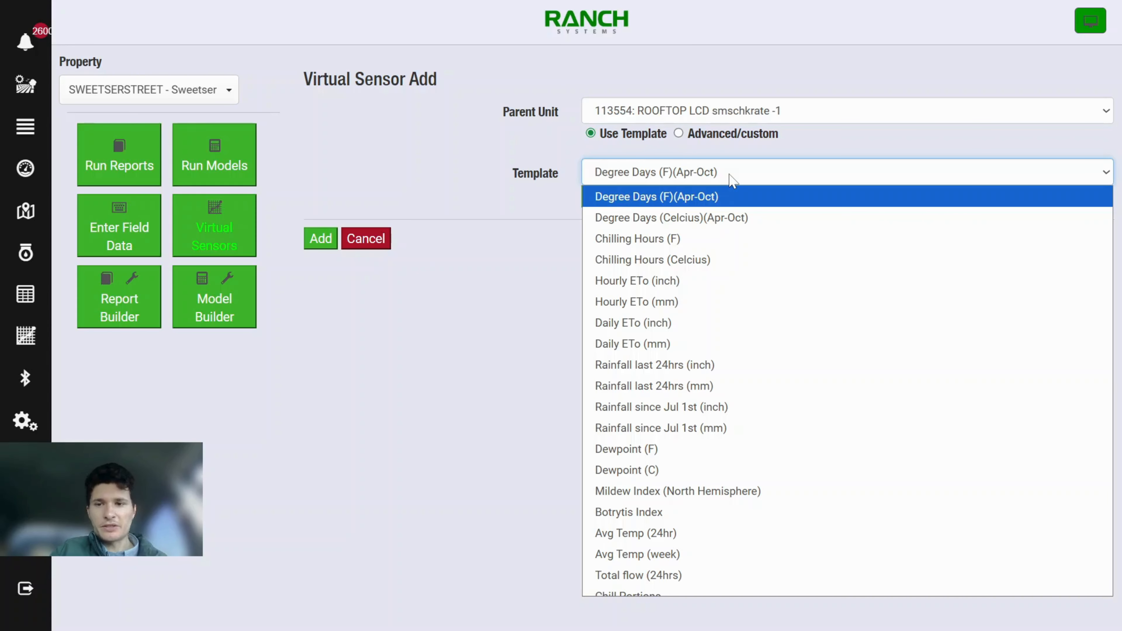
pyautogui.click(733, 179)
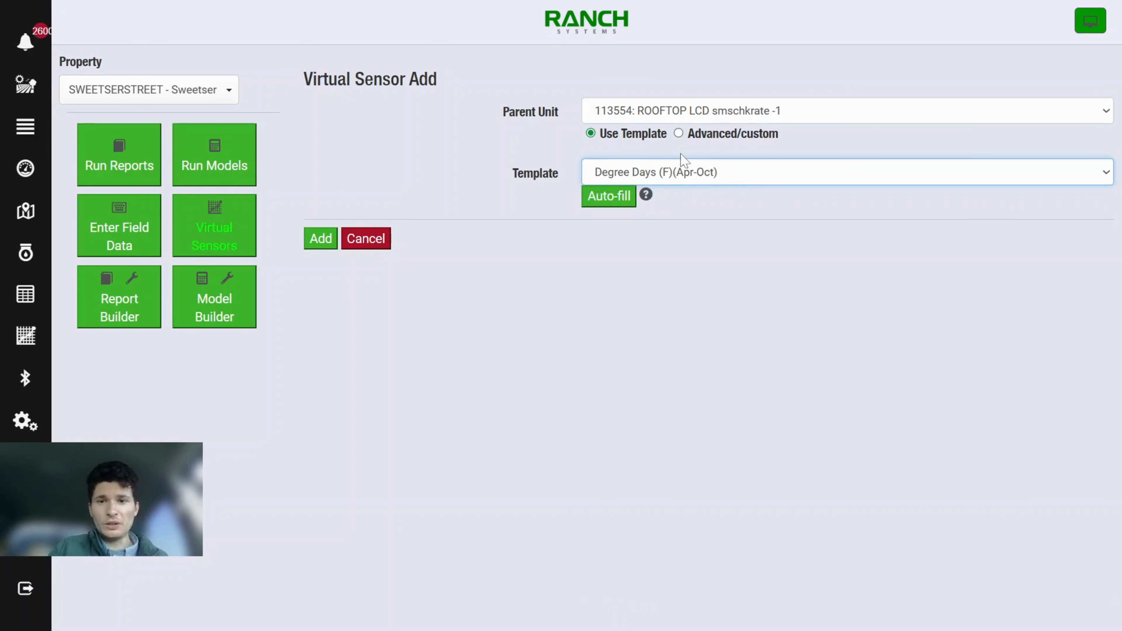
pyautogui.click(679, 136)
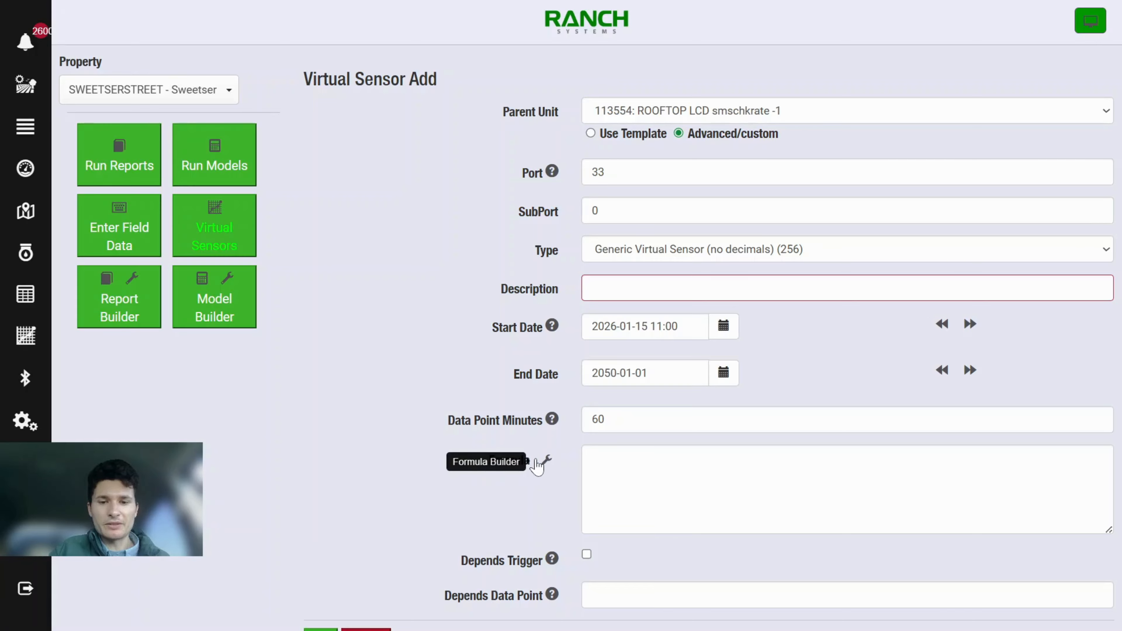
pyautogui.click(537, 461)
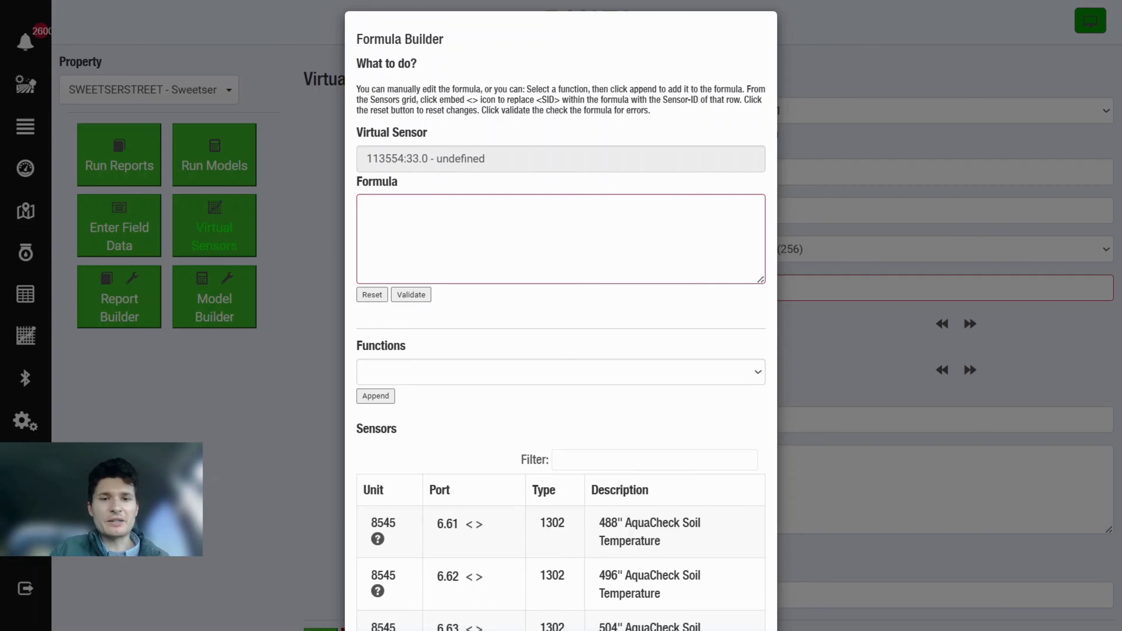
pyautogui.click(422, 295)
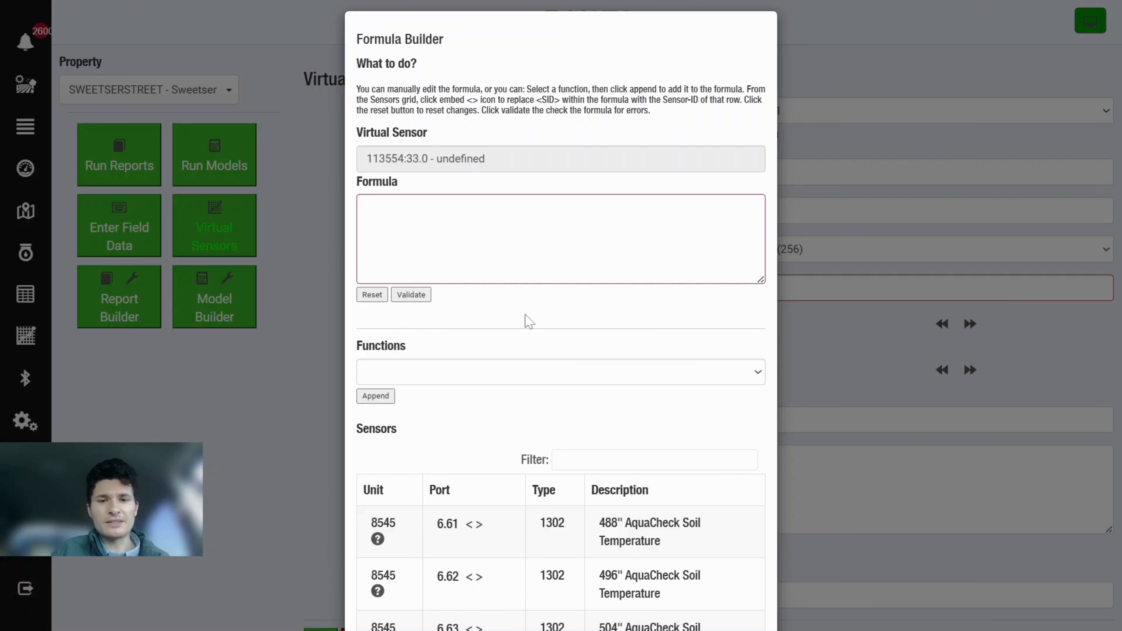
pyautogui.scroll(-5, 529, 322)
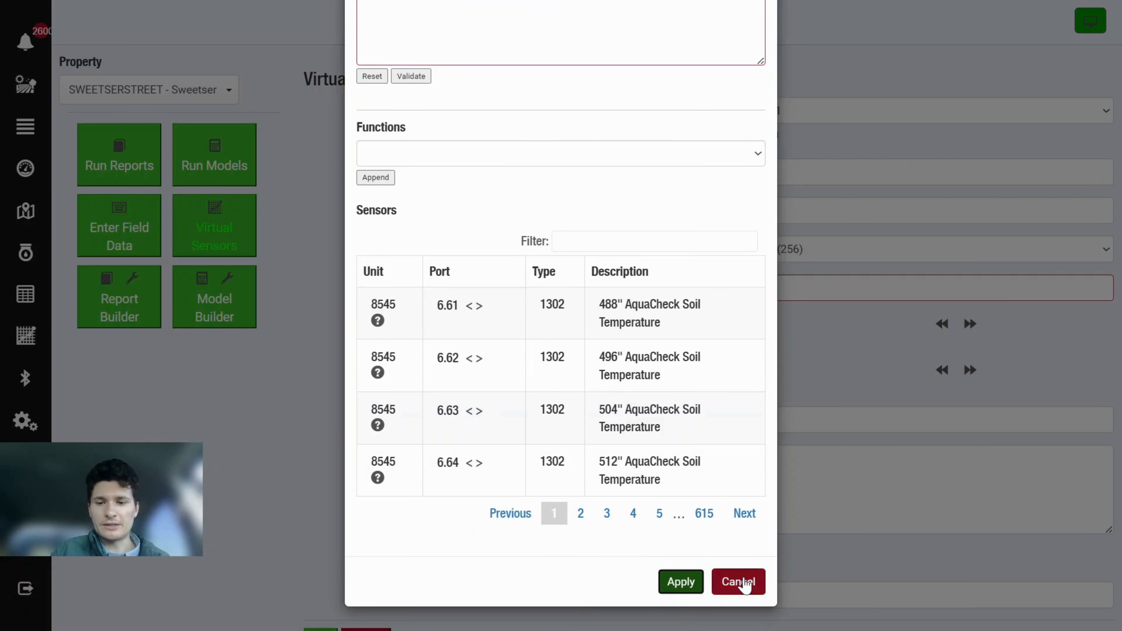
pyautogui.click(744, 583)
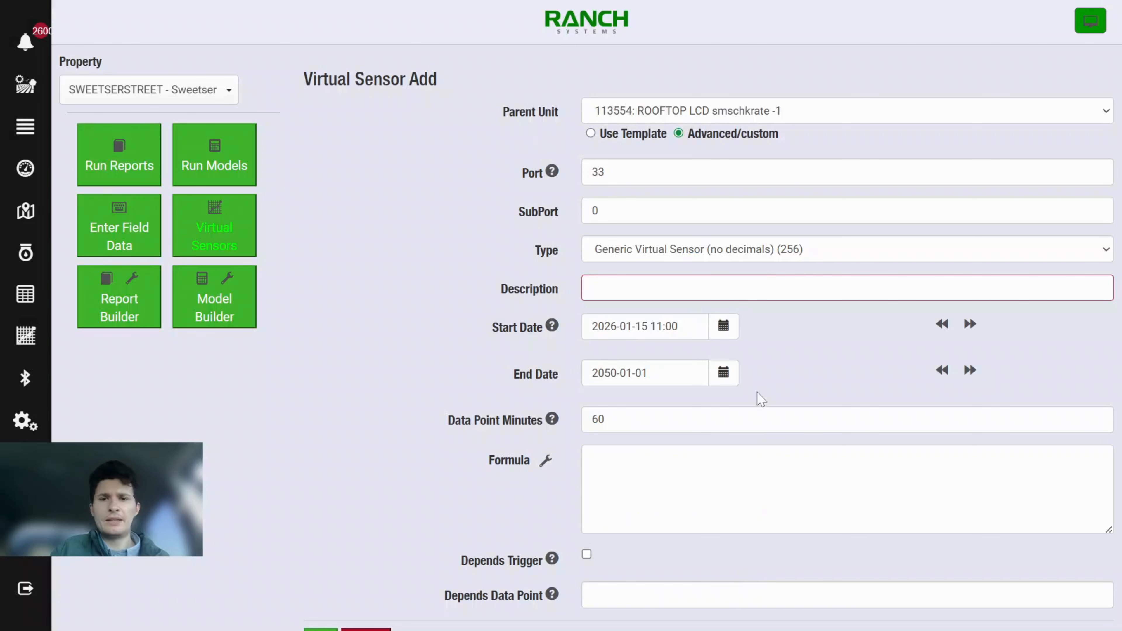
# Base the virtual sensor on the Dewpoint (F) template and auto-fill its settings
pyautogui.click(590, 134)
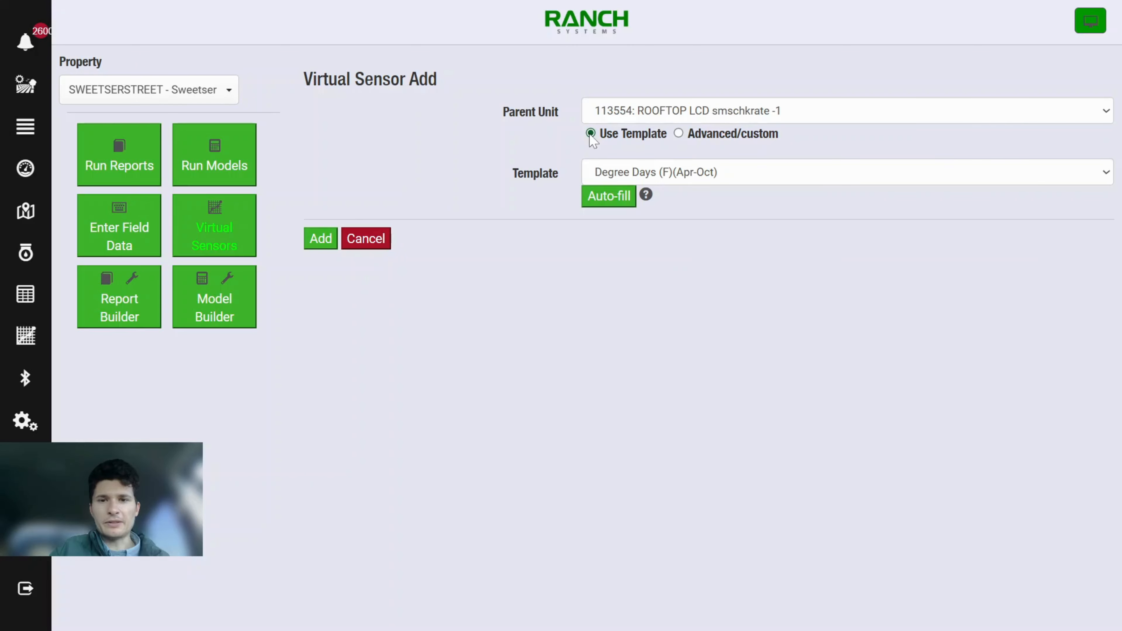
pyautogui.click(649, 168)
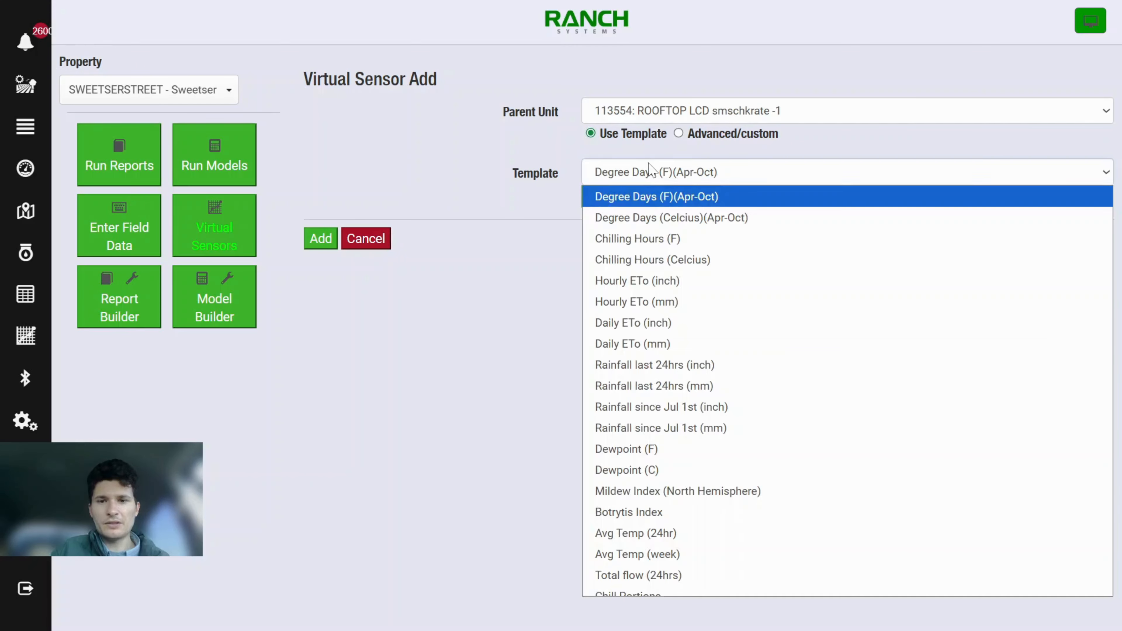
pyautogui.click(692, 457)
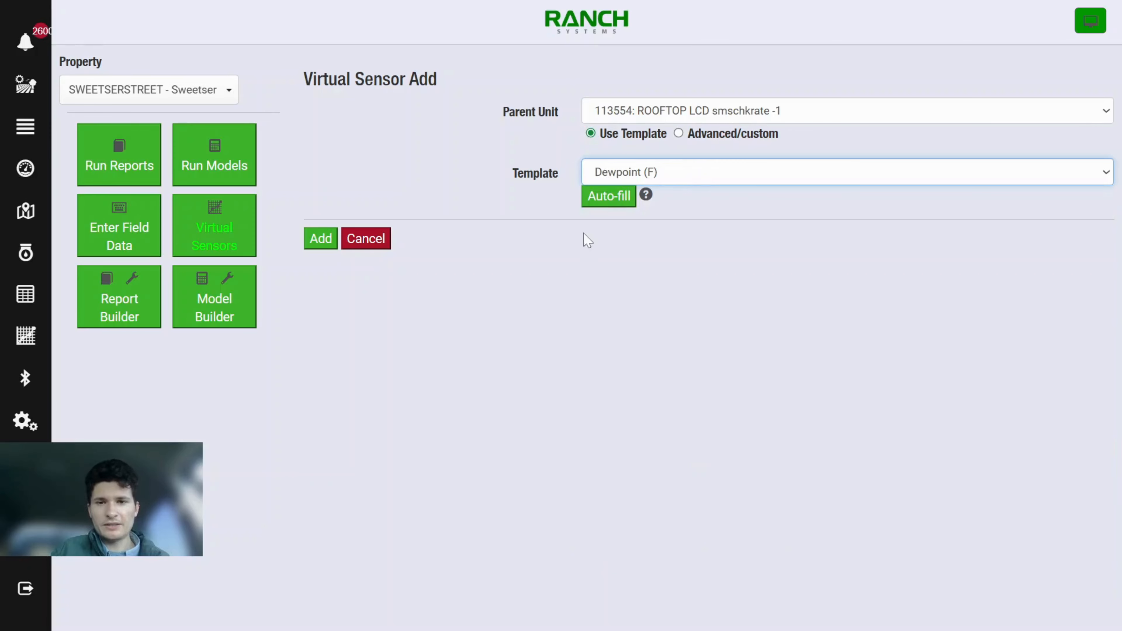
pyautogui.click(608, 198)
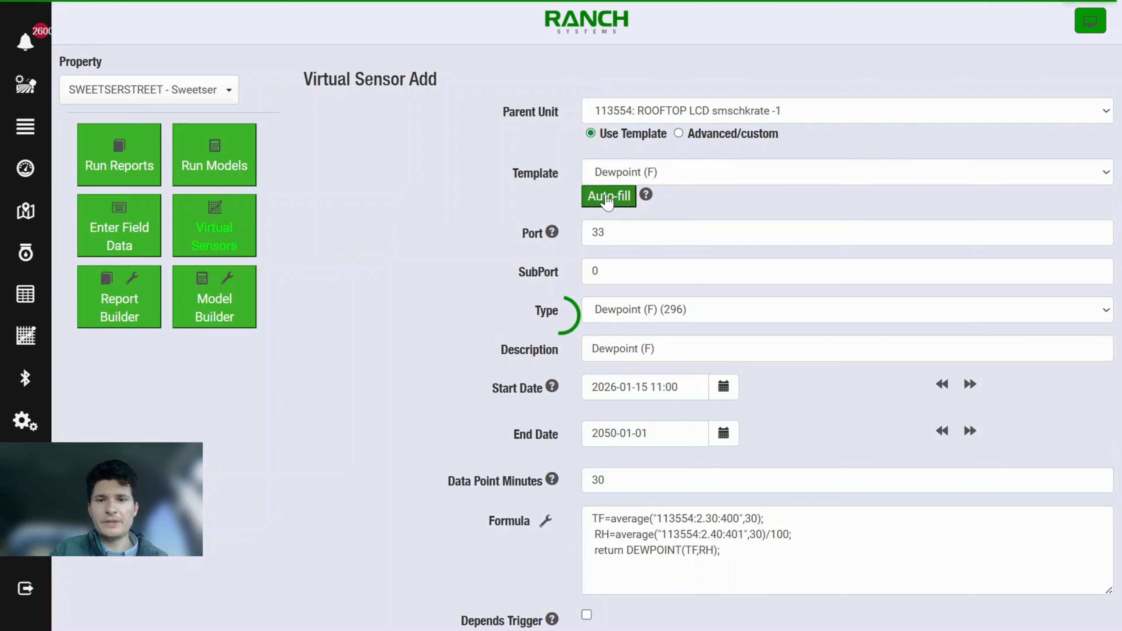
pyautogui.scroll(-3, 475, 236)
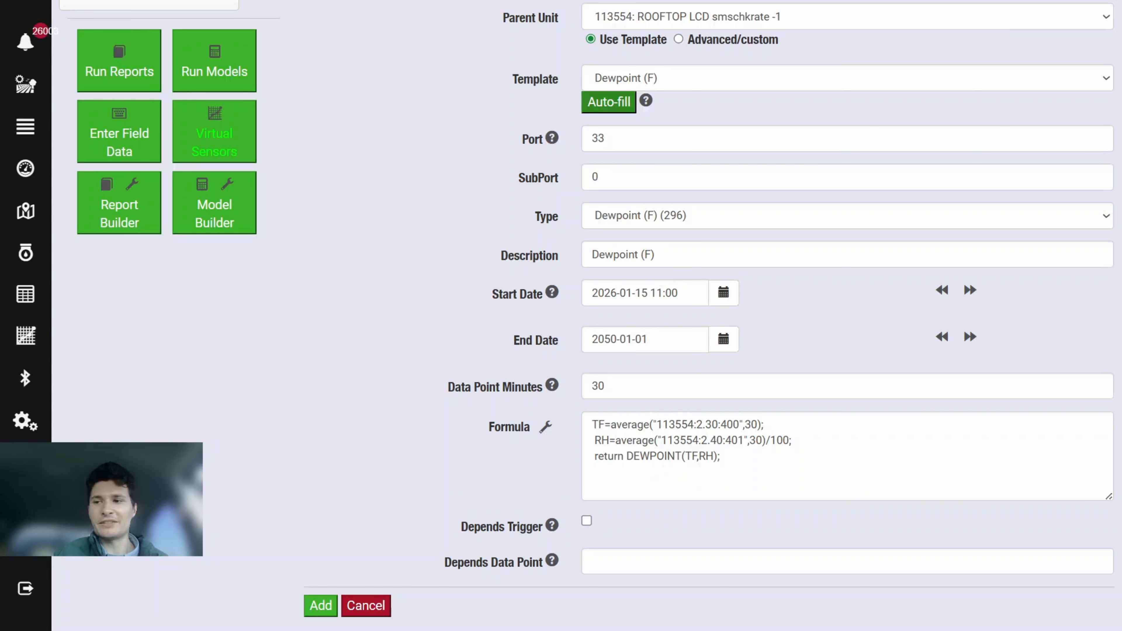
pyautogui.click(618, 293)
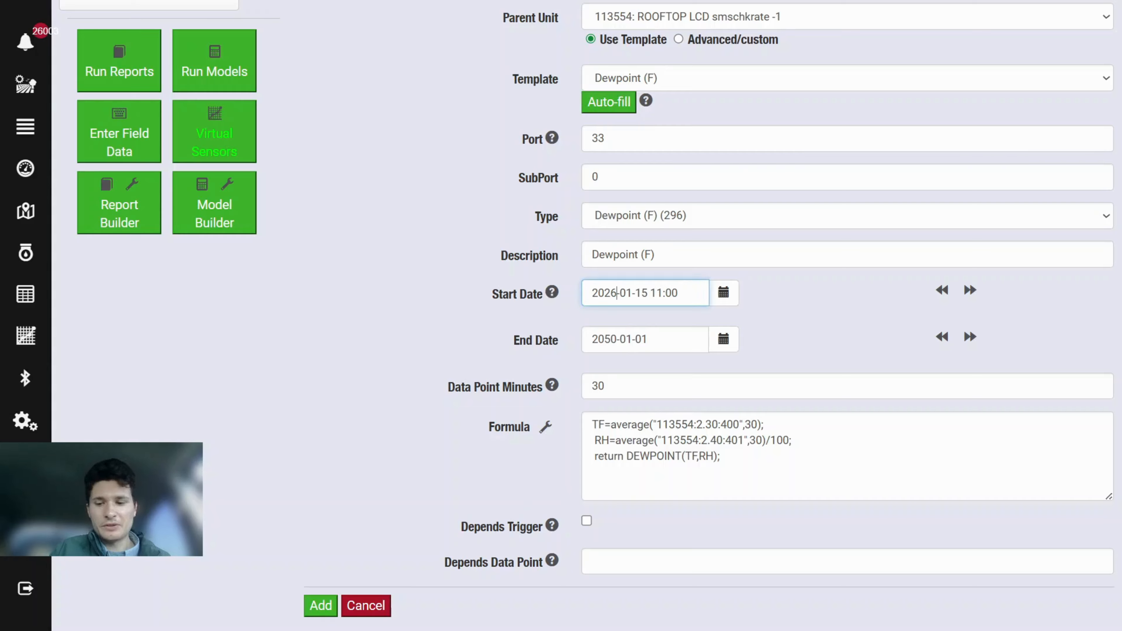
pyautogui.press('BackSpace')
pyautogui.write('5')
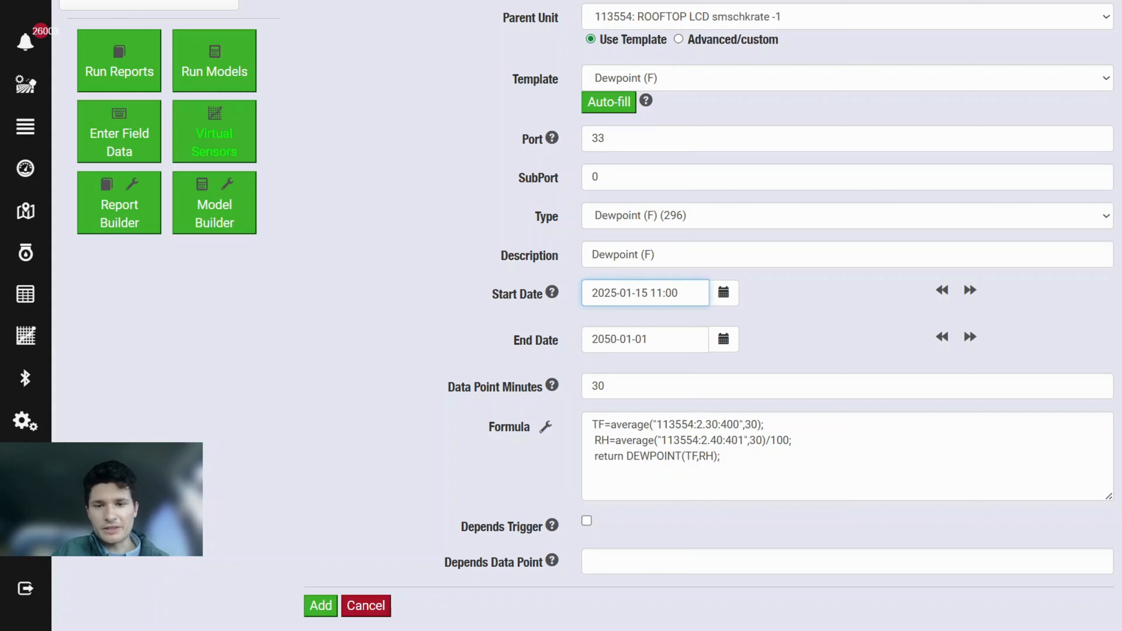
pyautogui.press('BackSpace')
pyautogui.write('8')
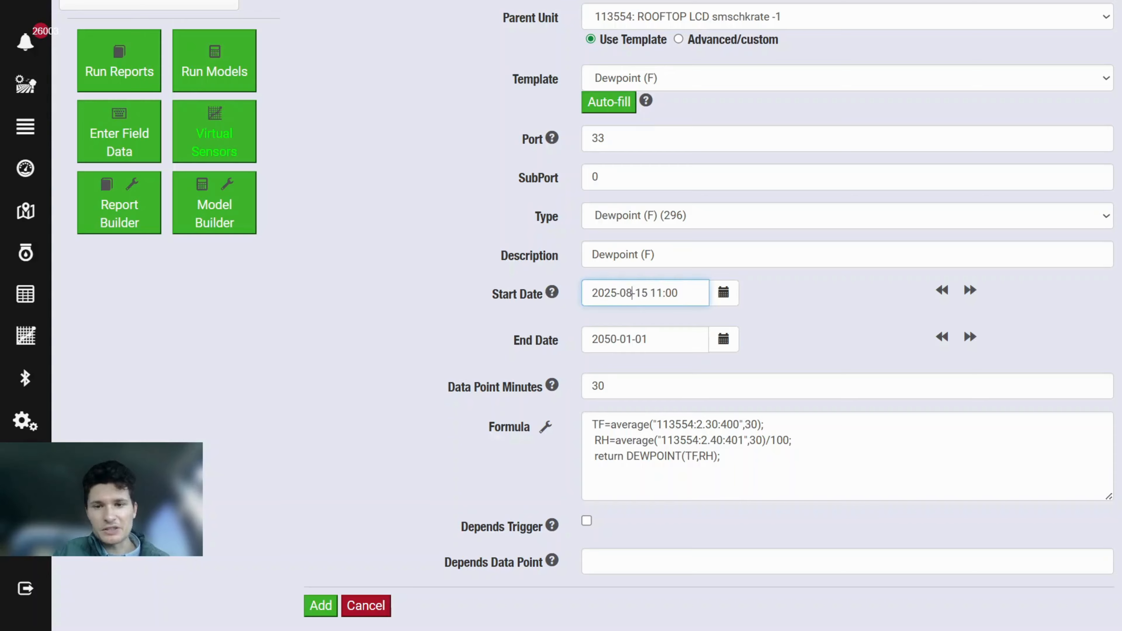
pyautogui.click(765, 295)
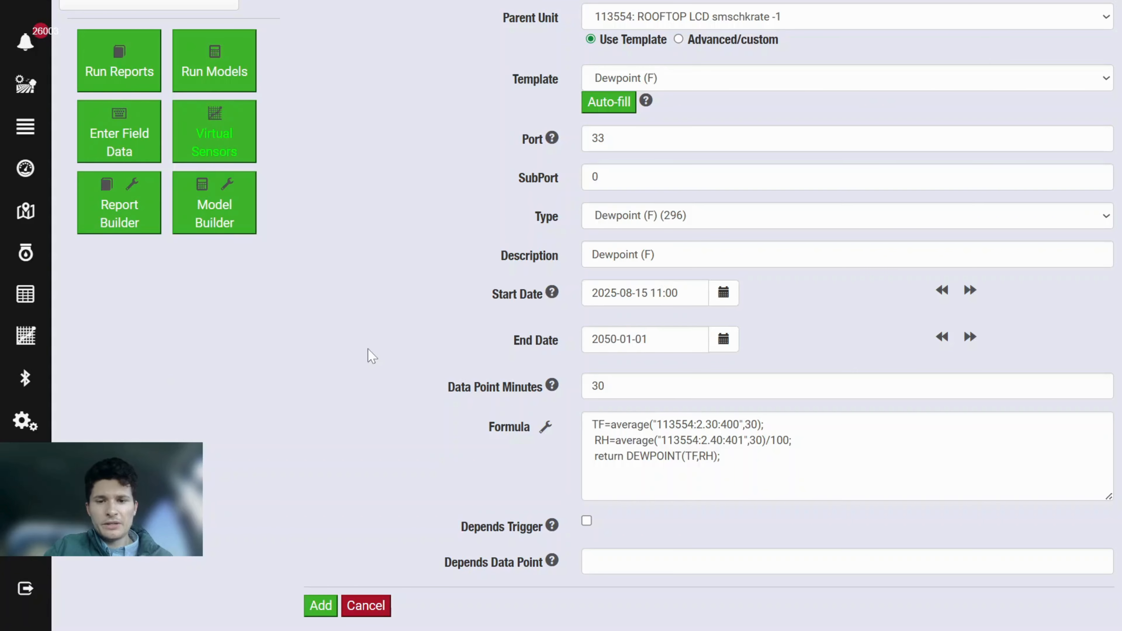
# Validate the dewpoint formula in the Formula Builder and close the builder without applying changes
pyautogui.click(547, 427)
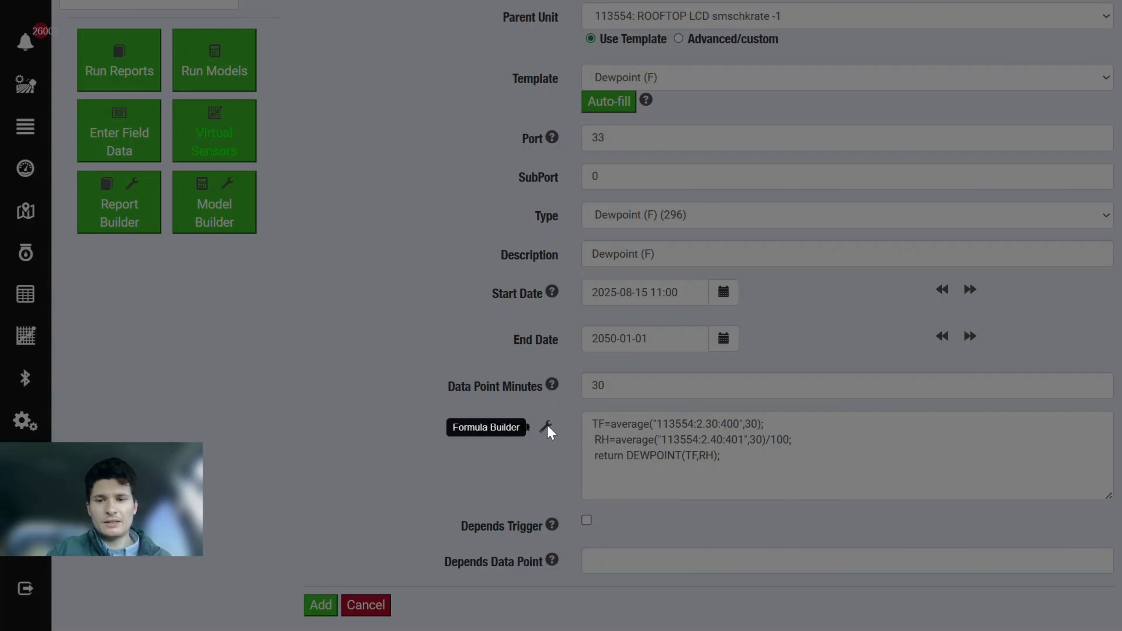
pyautogui.scroll(1, 548, 431)
pyautogui.scroll(3, 512, 193)
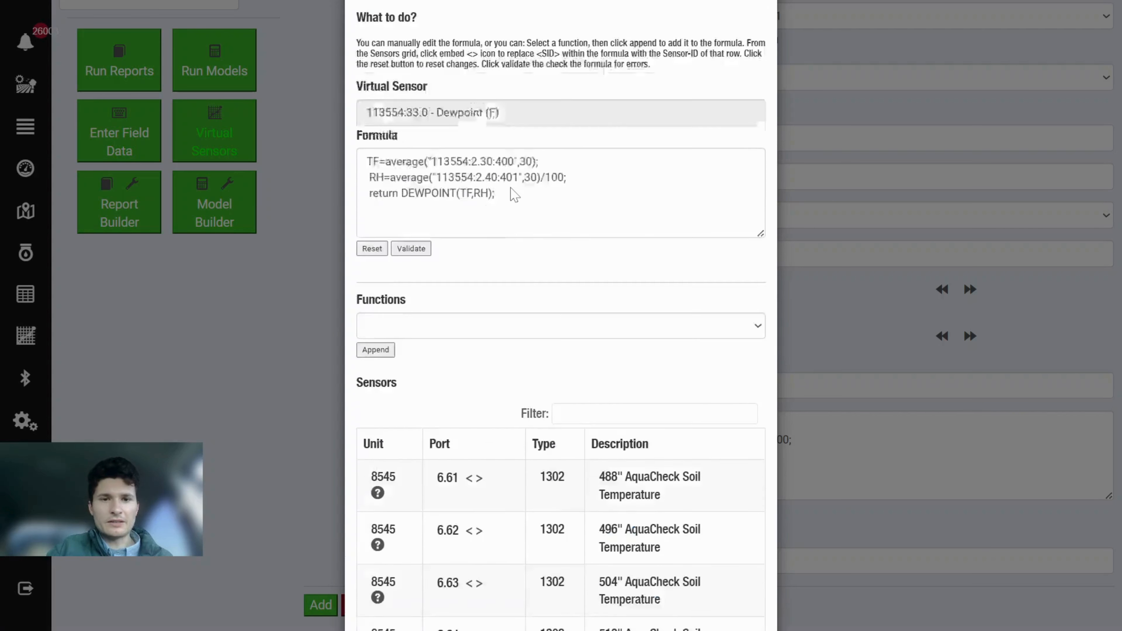
pyautogui.click(411, 287)
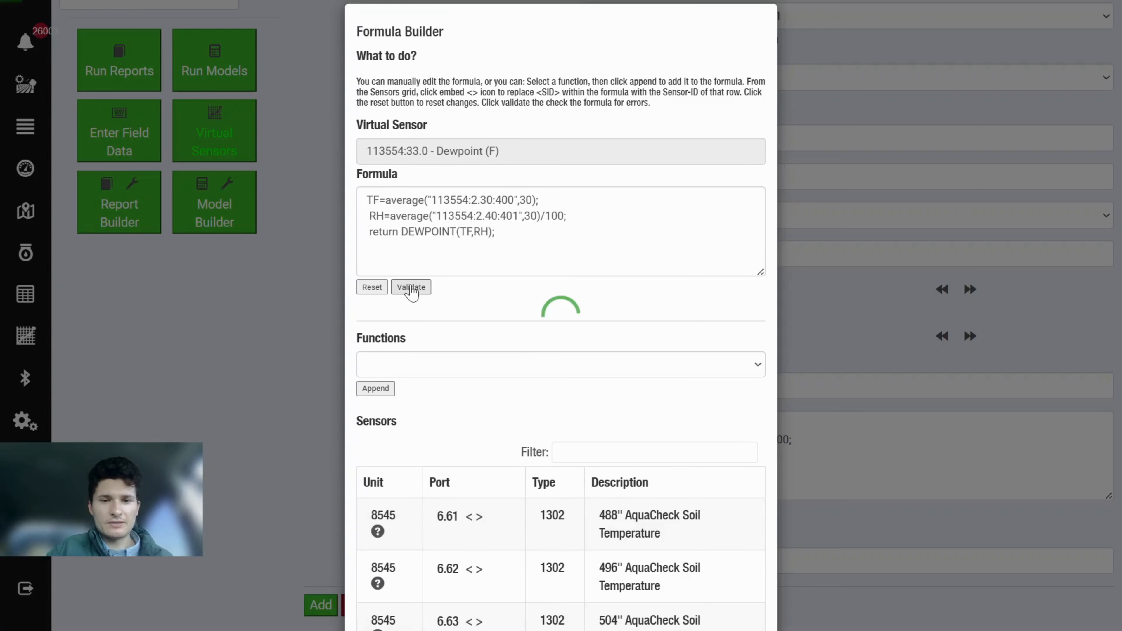
pyautogui.scroll(-3, 535, 293)
pyautogui.scroll(-4, 537, 293)
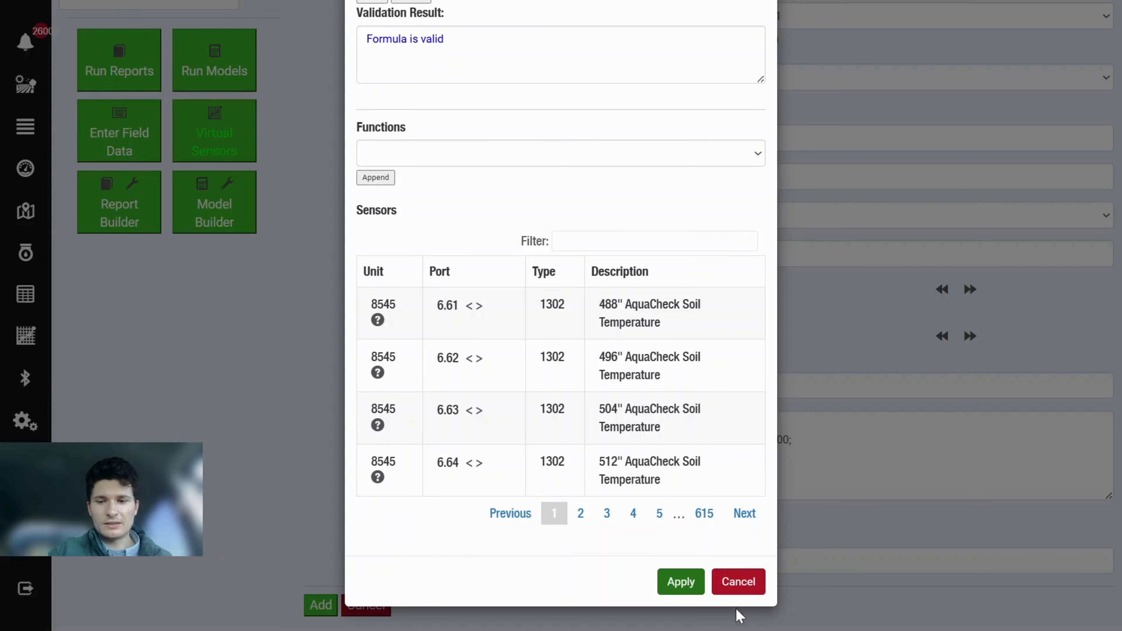
pyautogui.click(739, 582)
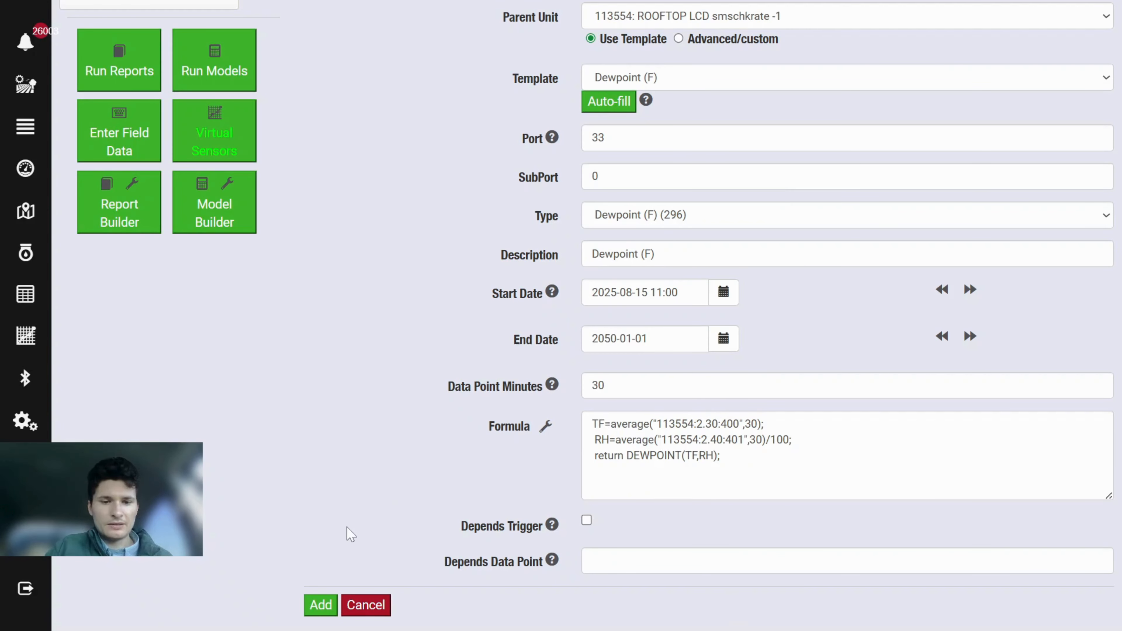
# Add the configured Dewpoint (F) virtual sensor and reload the sensor list
pyautogui.click(312, 612)
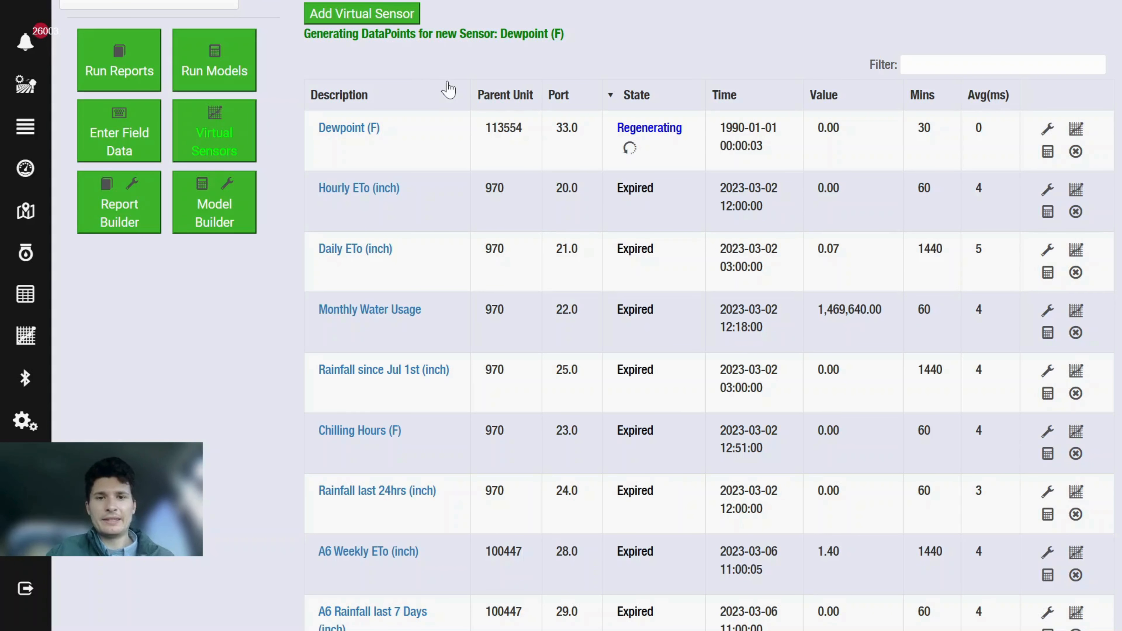
pyautogui.press('F5')
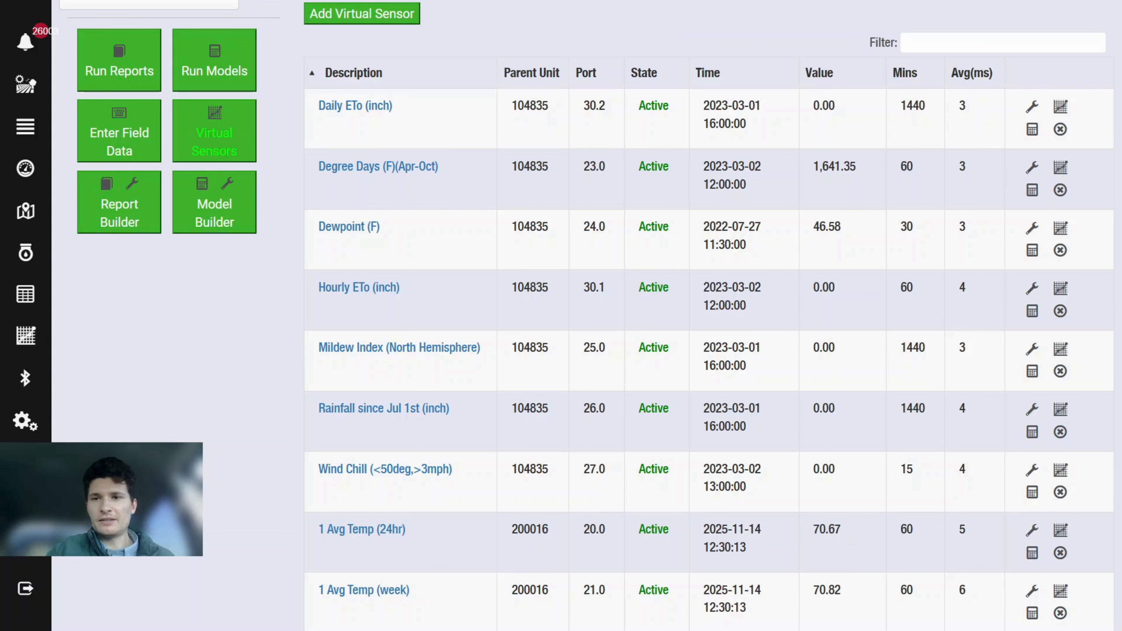
# Filter the virtual sensor list by 113, view the graph of the Dewpoint (F) sensor on port 24.0, and close it
pyautogui.click(1003, 43)
pyautogui.write('113')
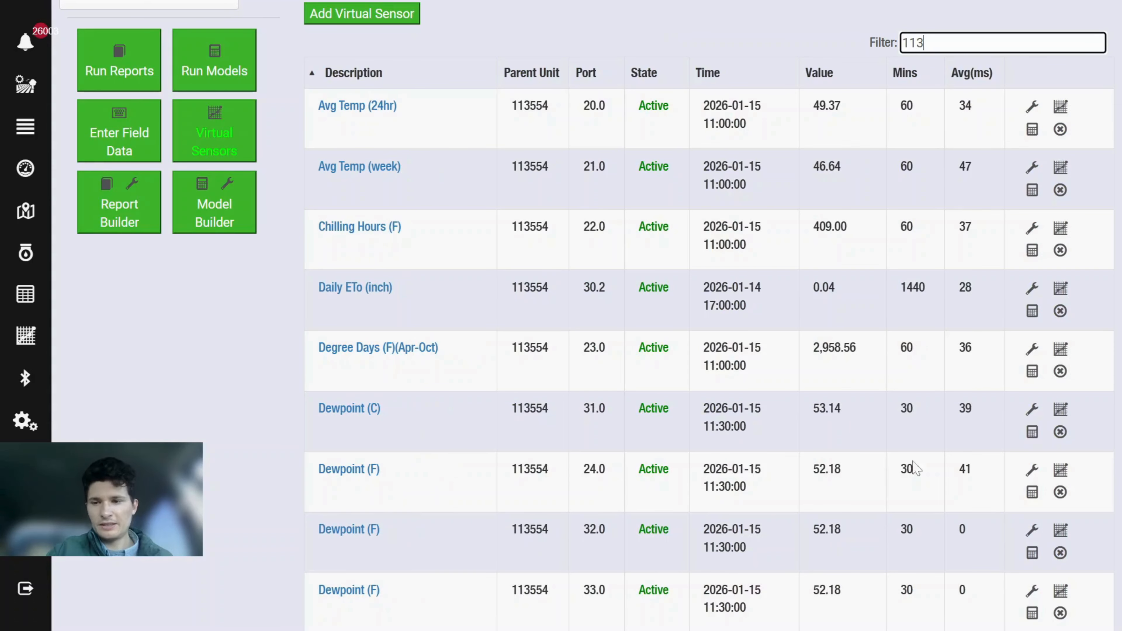
pyautogui.click(1059, 471)
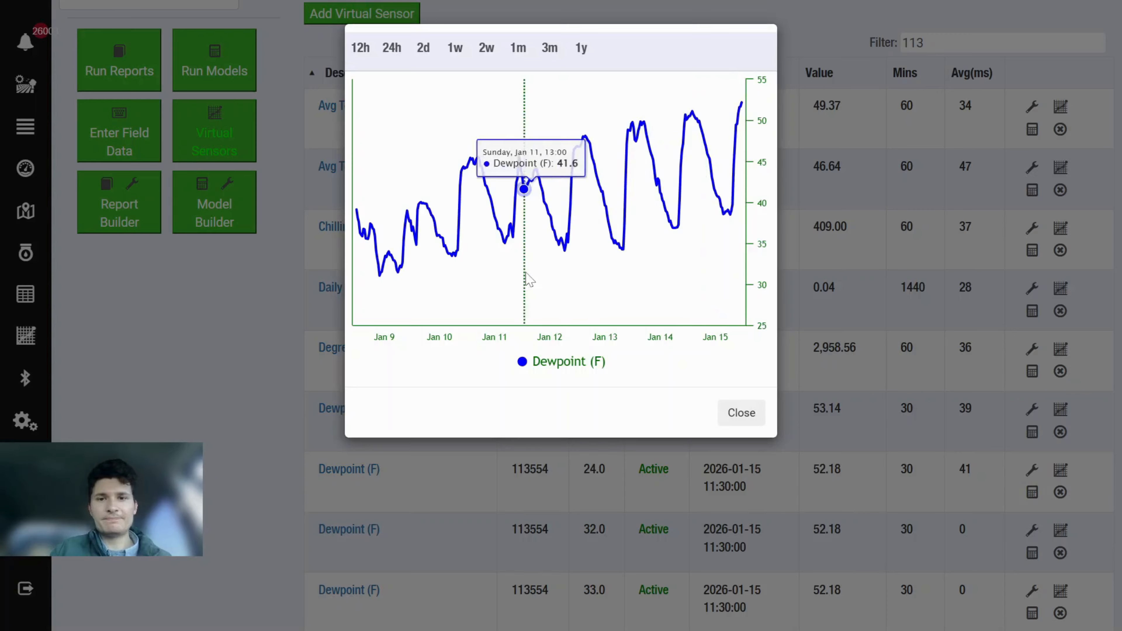
pyautogui.click(740, 412)
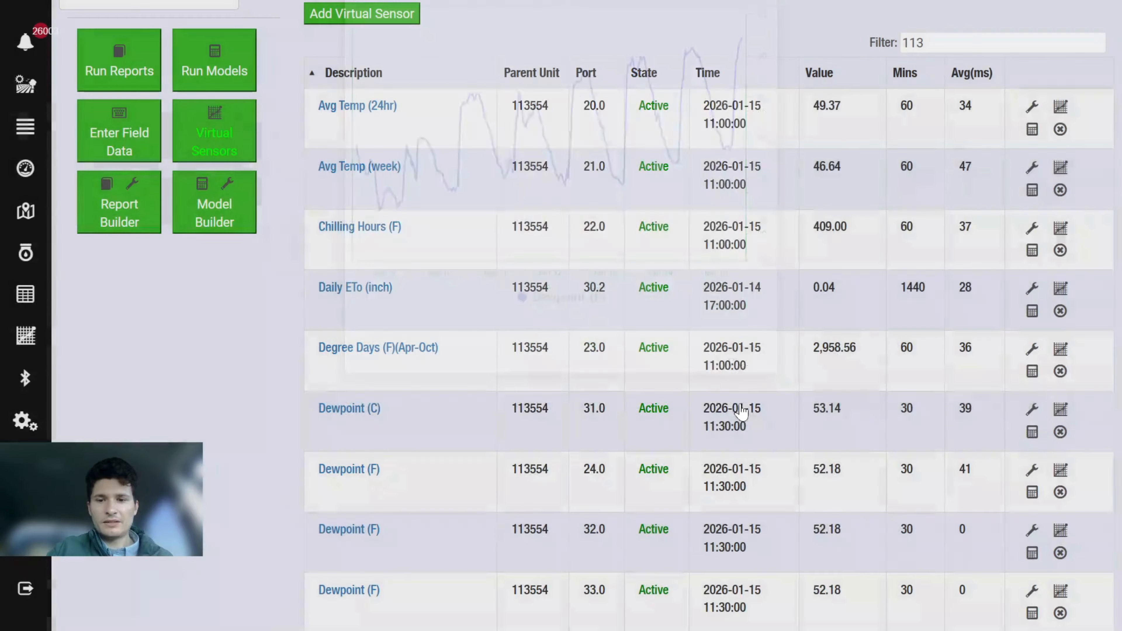